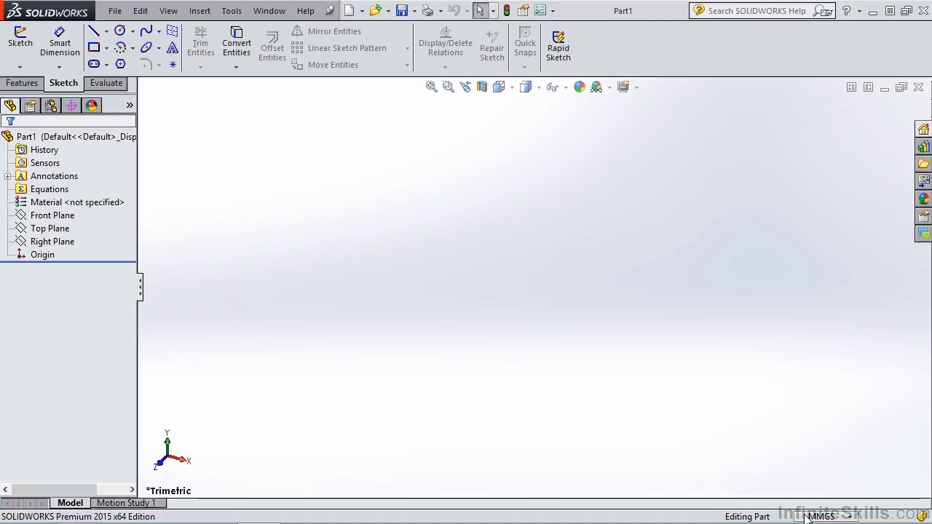
# - Check the available document unit systems and start a new sketch on the Front Plane
pyautogui.click(809, 518)
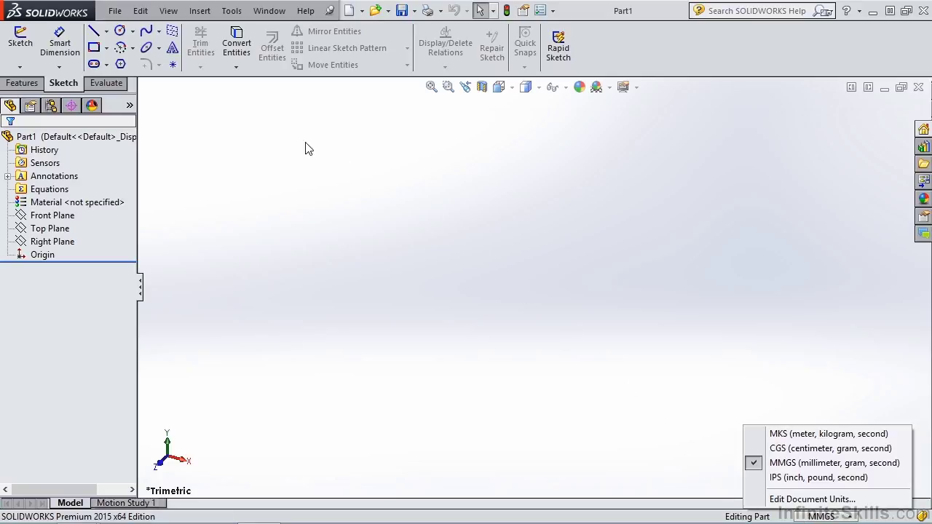
pyautogui.click(21, 38)
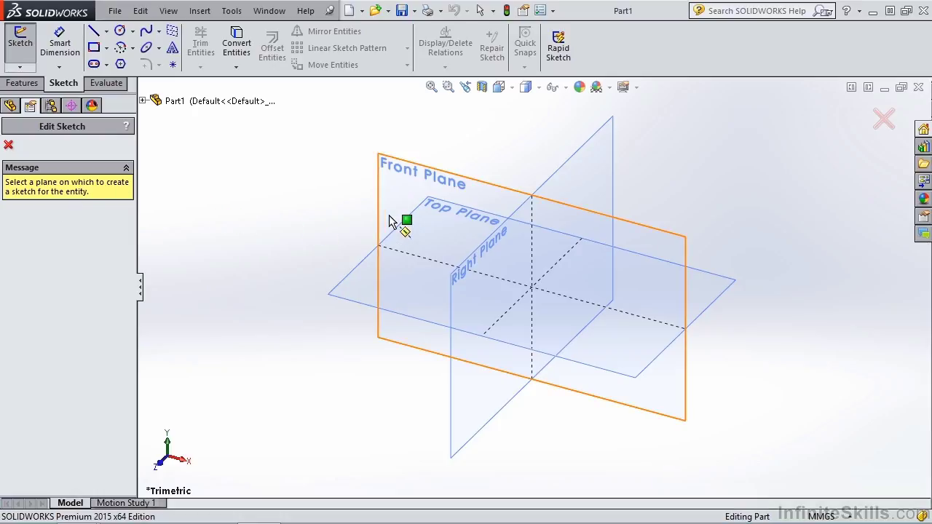
pyautogui.click(401, 195)
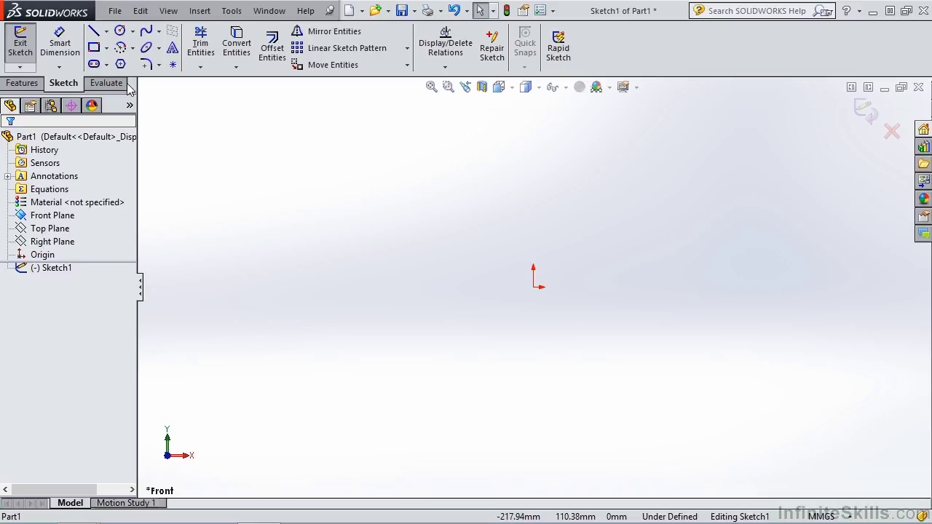
# - Sketch an open chain of five connected lines above the origin, the first about 68 mm long, and end the Line command
pyautogui.click(107, 34)
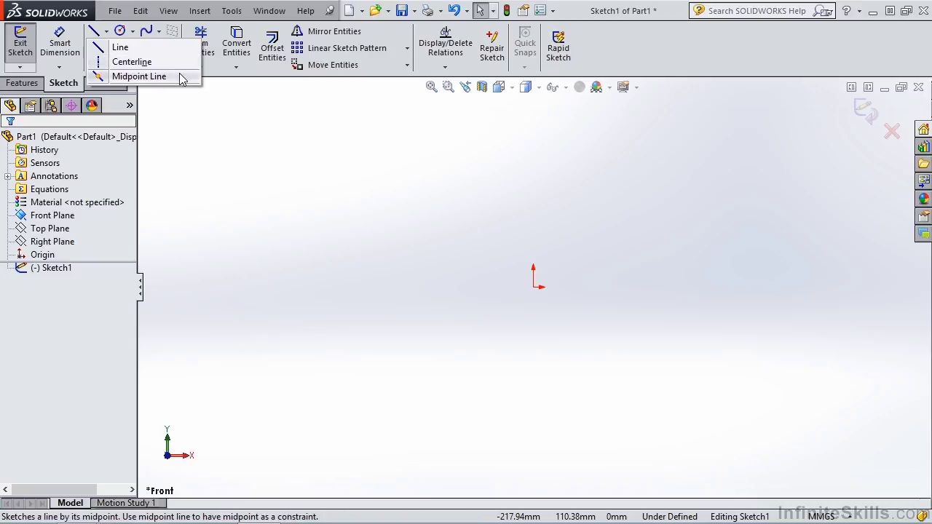
pyautogui.click(147, 50)
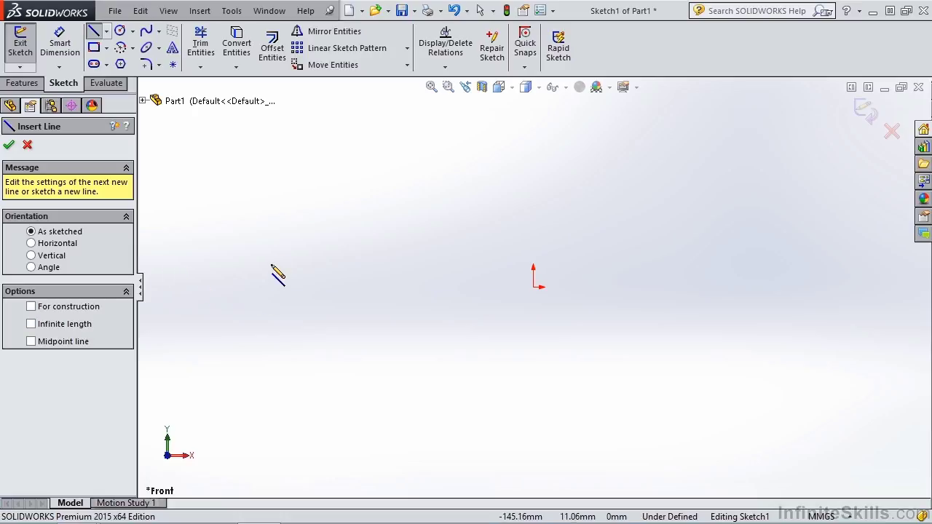
pyautogui.click(283, 214)
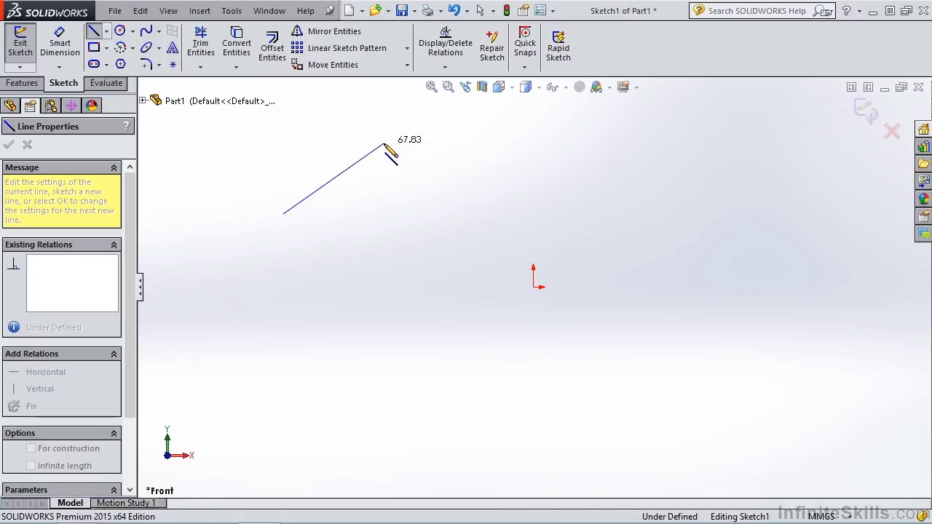
pyautogui.click(384, 144)
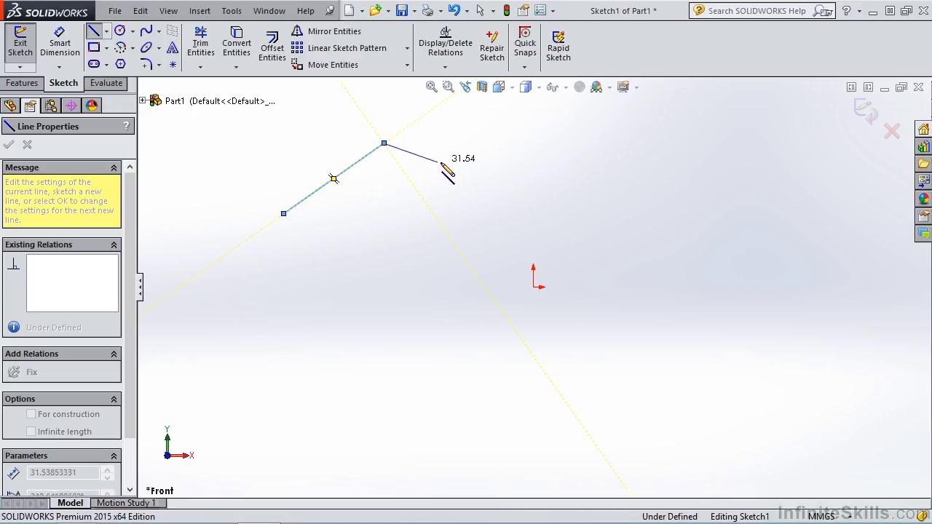
pyautogui.click(545, 178)
pyautogui.click(594, 248)
pyautogui.click(714, 278)
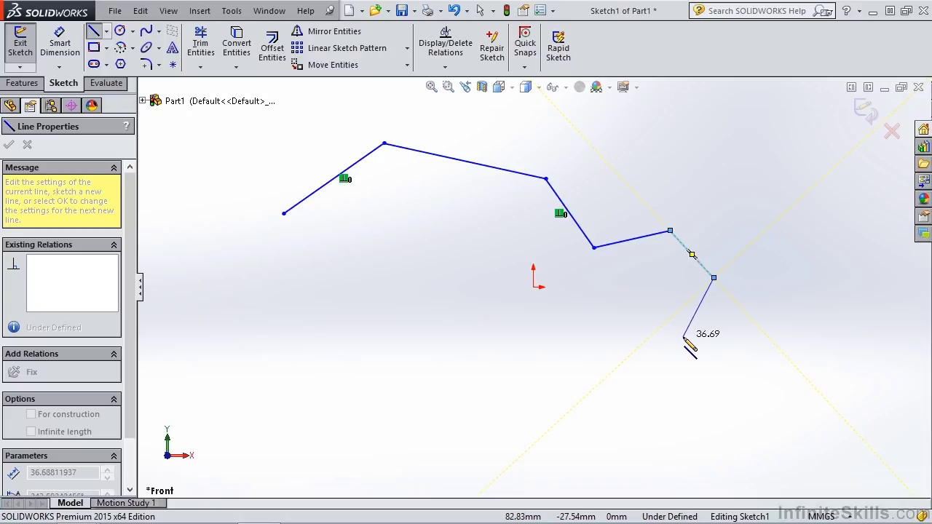
pyautogui.rightClick(685, 340)
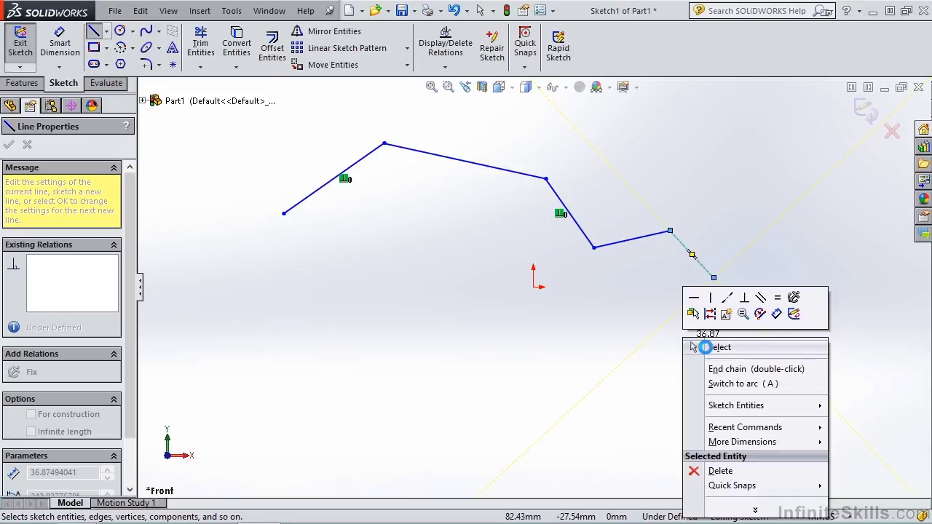
pyautogui.click(718, 347)
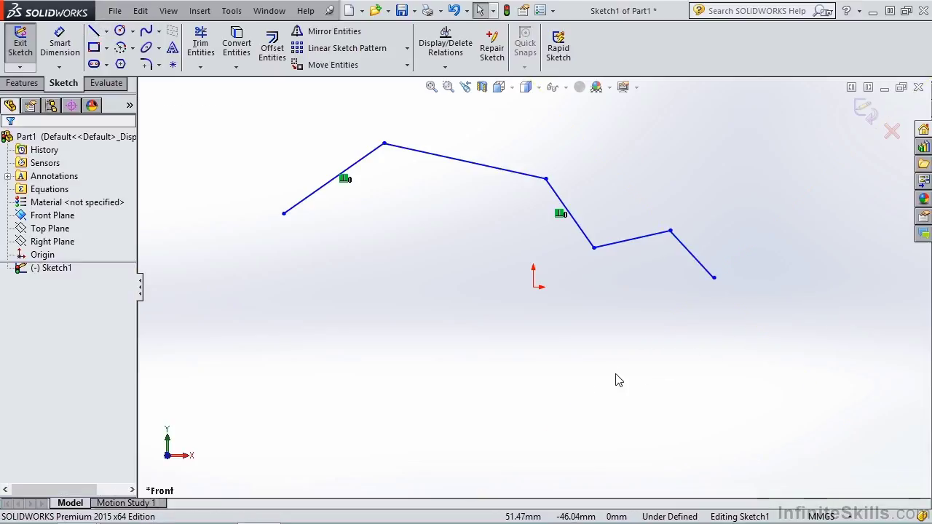
# - Sketch a separate slanted line below the first part of the line chain, to the left of the origin
pyautogui.click(95, 33)
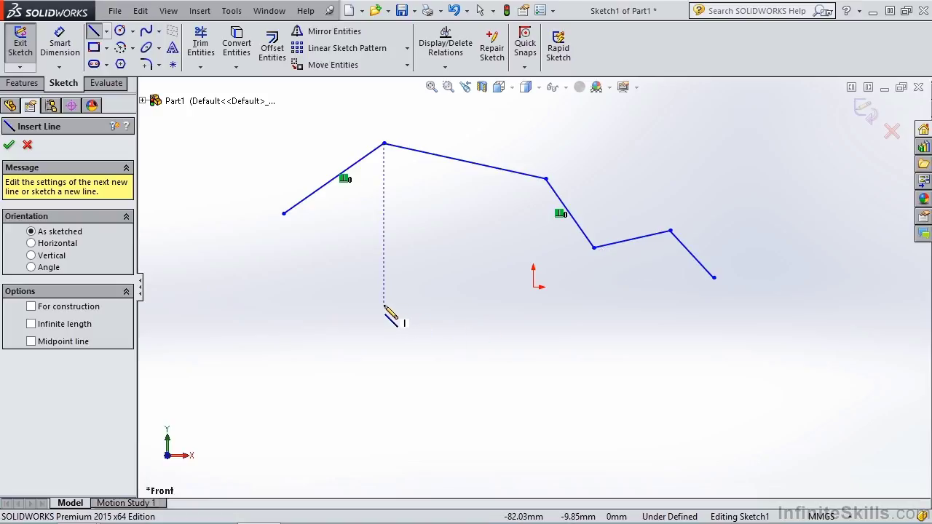
pyautogui.click(339, 338)
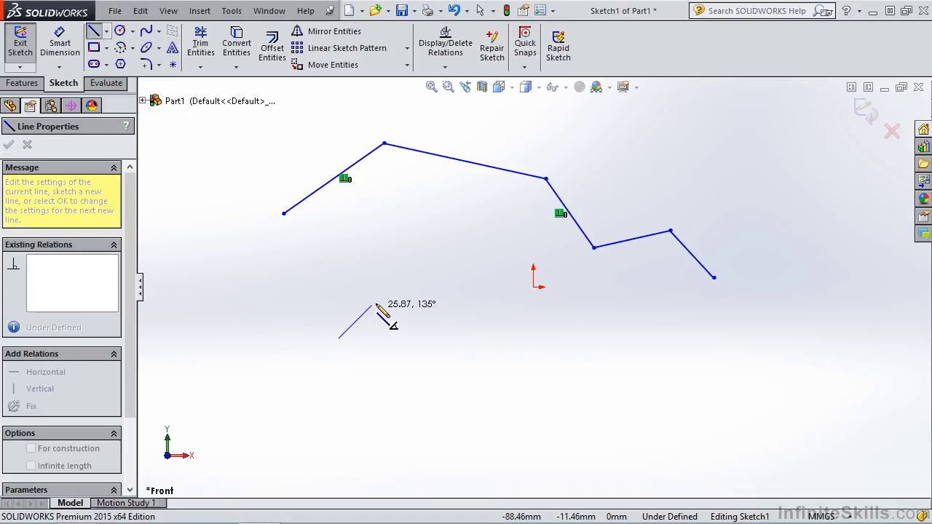
pyautogui.click(437, 226)
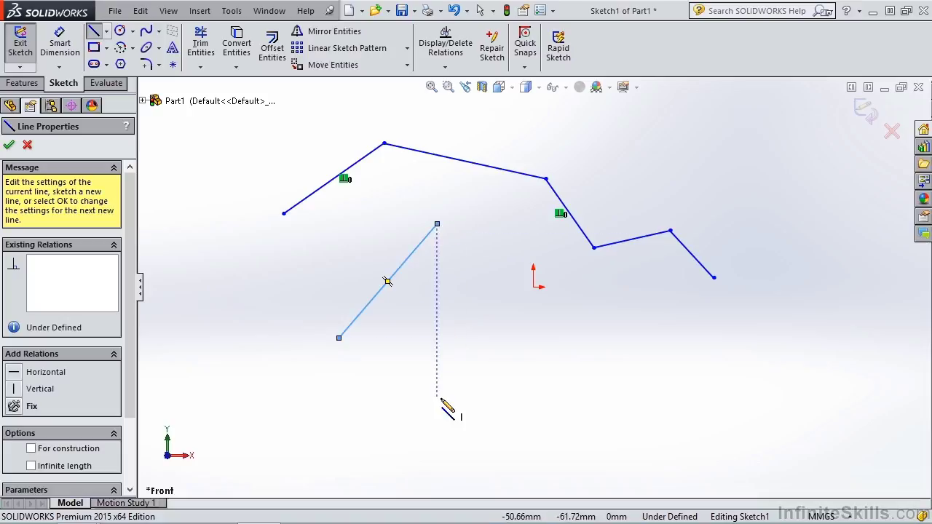
# - Sketch three connected centerlines in a zigzag below the origin, the last one about 37 mm long
pyautogui.click(106, 31)
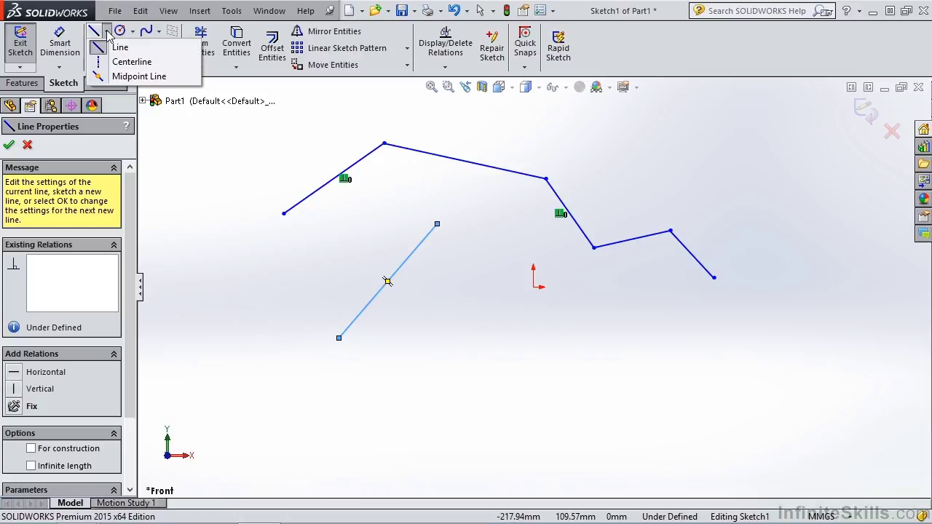
pyautogui.click(131, 62)
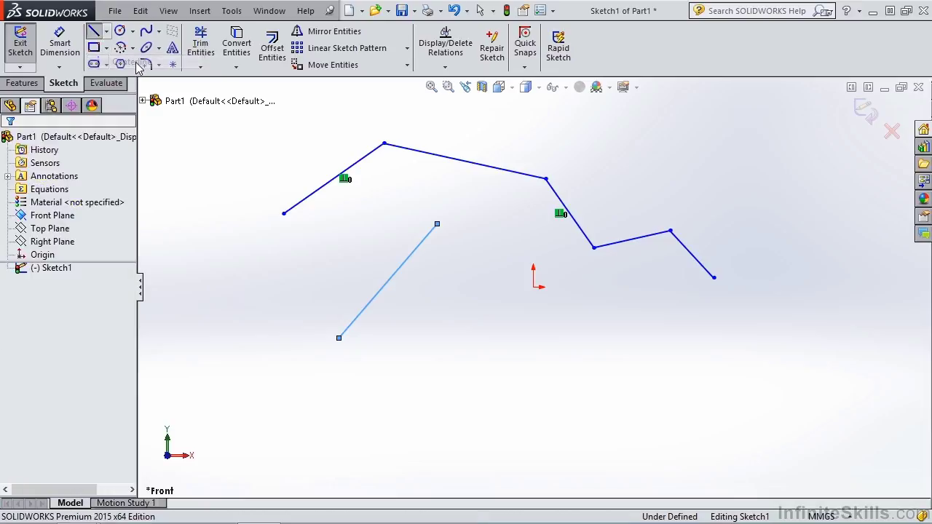
pyautogui.click(466, 397)
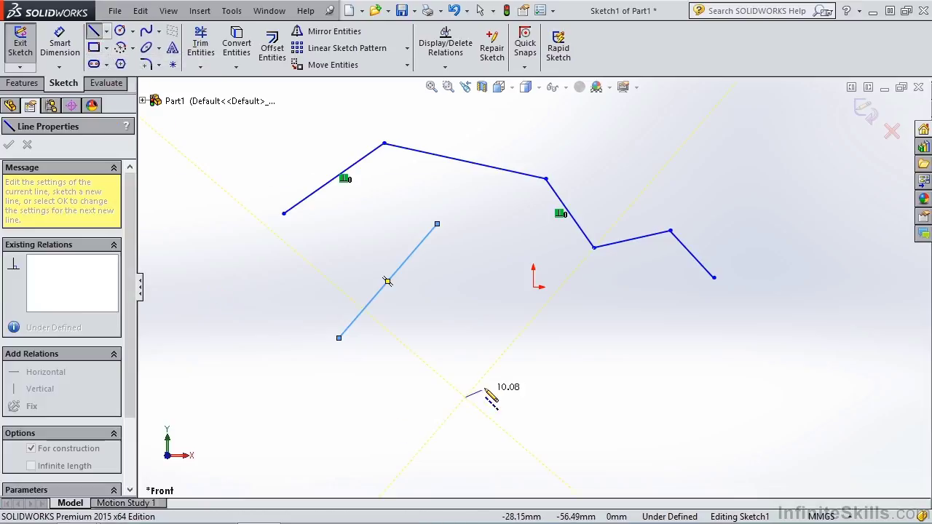
pyautogui.click(594, 326)
pyautogui.click(647, 382)
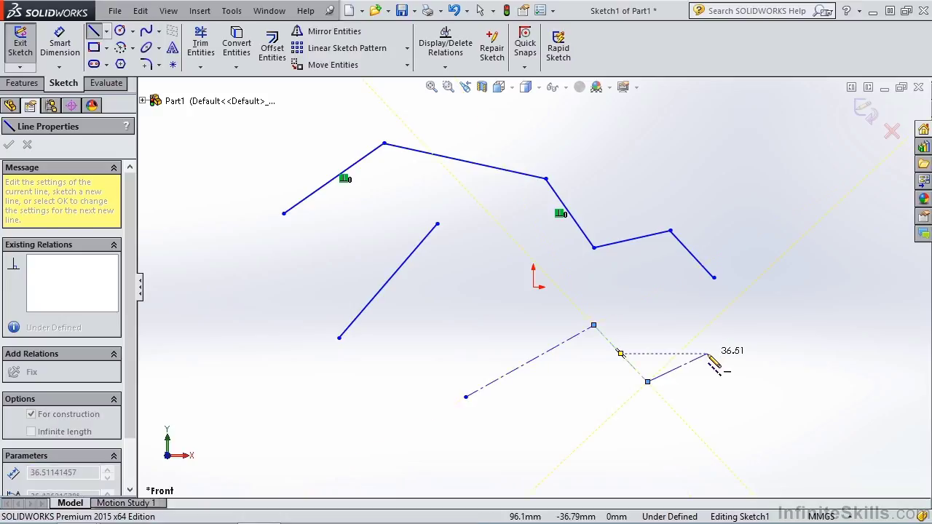
pyautogui.click(707, 354)
pyautogui.press('Escape')
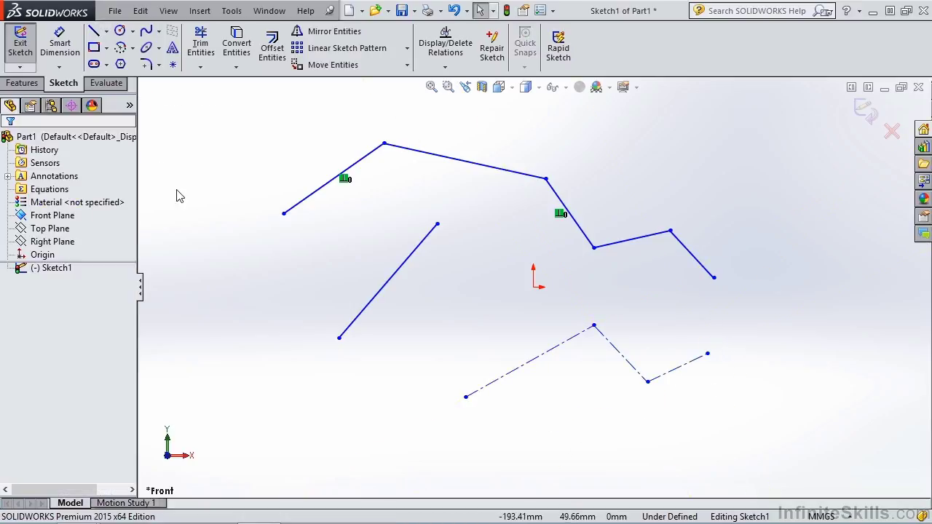
# - Sketch a horizontal midpoint line above the chain's right end and move its right endpoint to about X 186, Y 63 mm
pyautogui.click(107, 32)
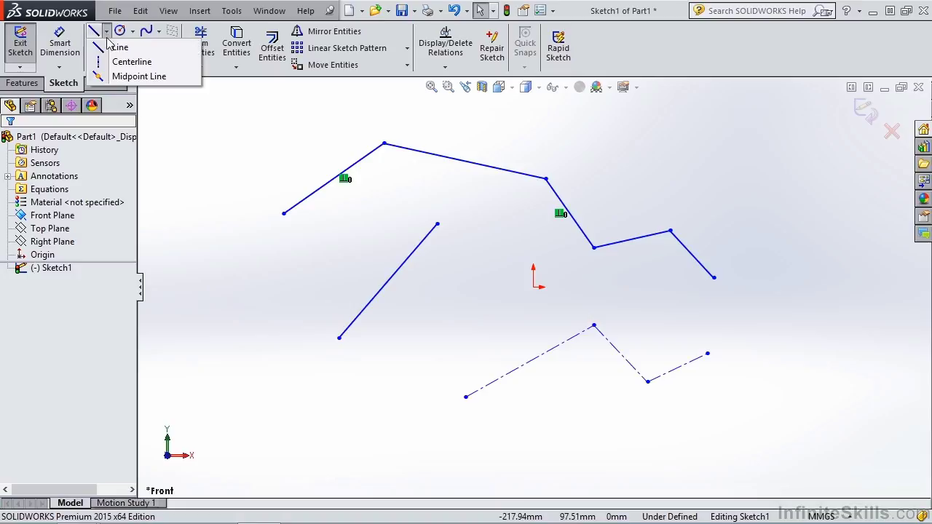
pyautogui.click(171, 77)
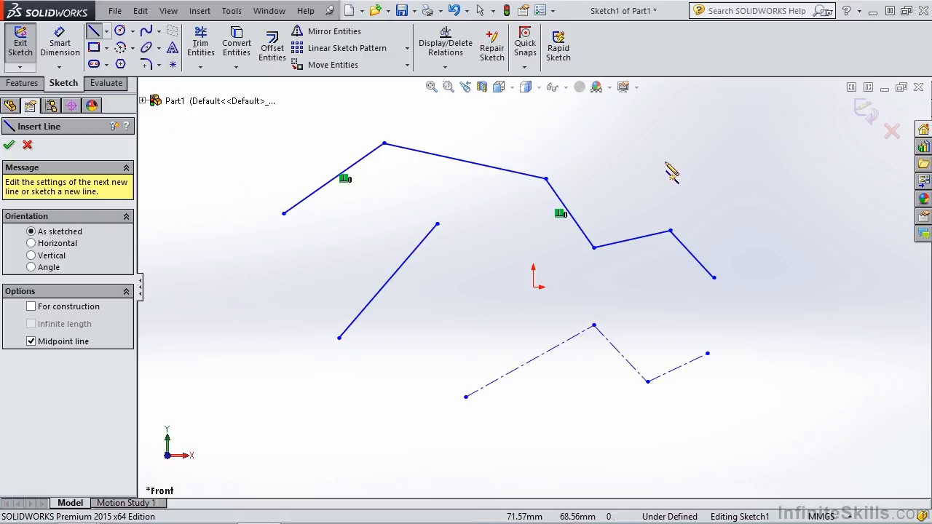
pyautogui.click(684, 152)
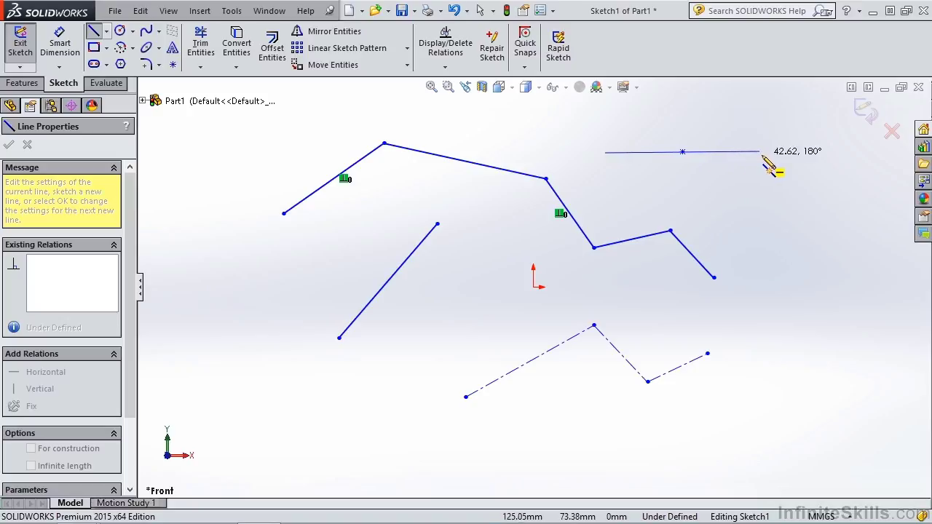
pyautogui.click(790, 152)
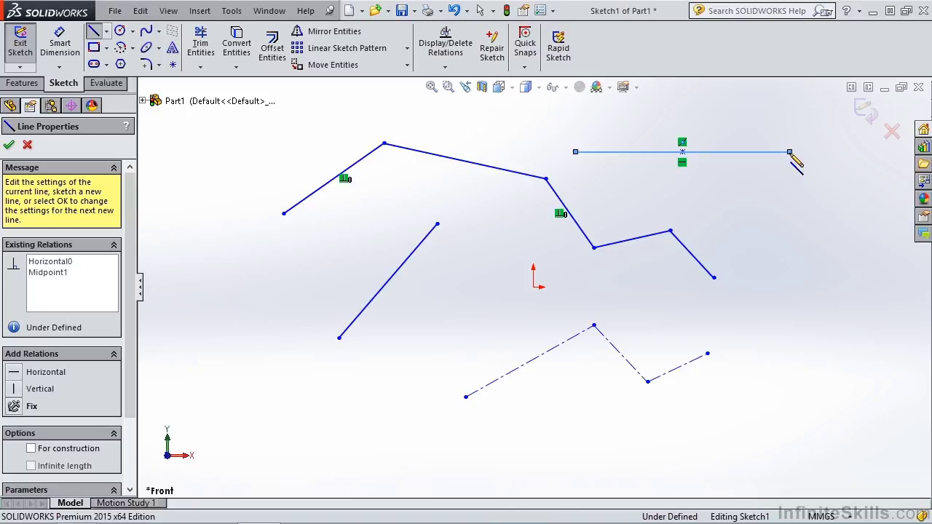
pyautogui.press('Escape')
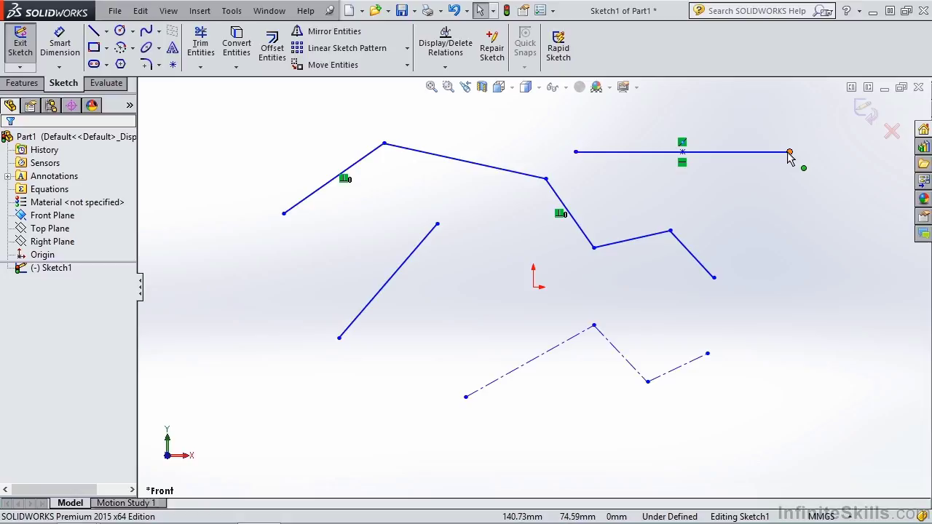
pyautogui.moveTo(790, 153); pyautogui.dragTo(873, 179)
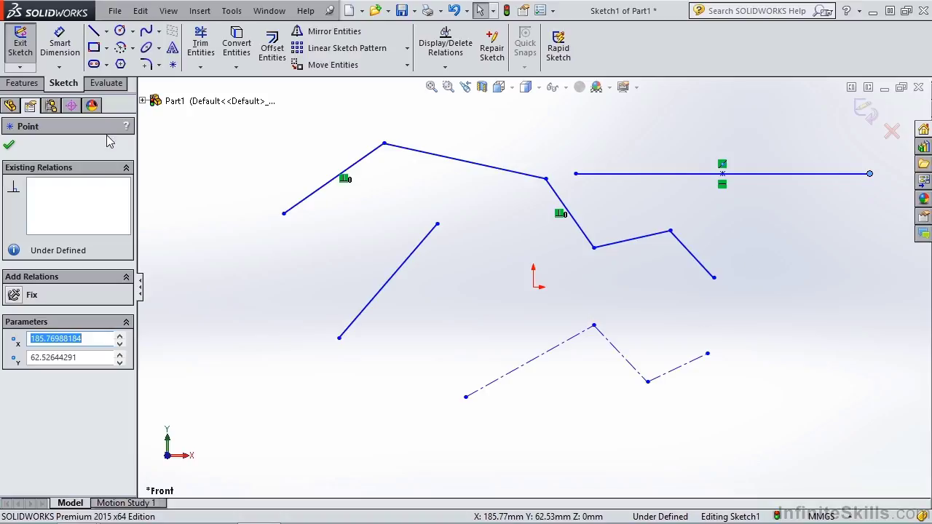
# - Sketch a horizontal midpoint line centred on the origin
pyautogui.click(106, 31)
pyautogui.click(131, 77)
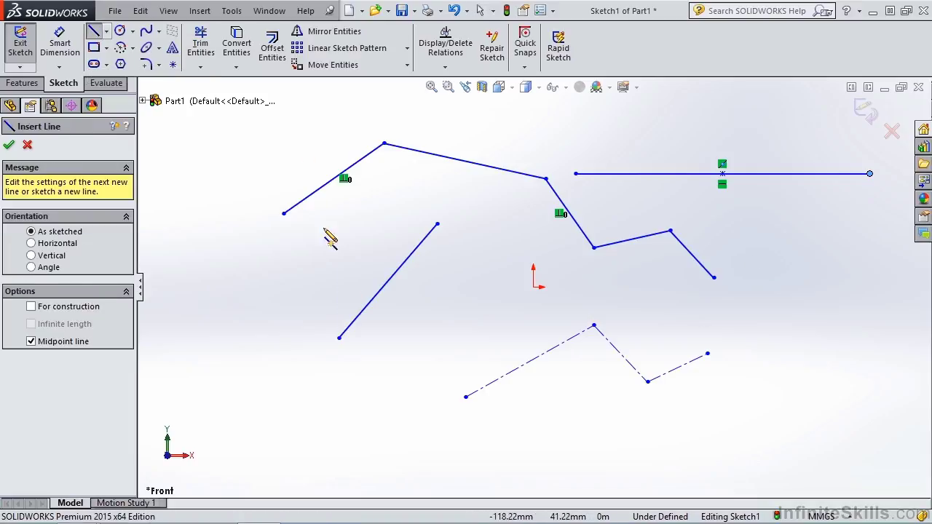
pyautogui.click(534, 287)
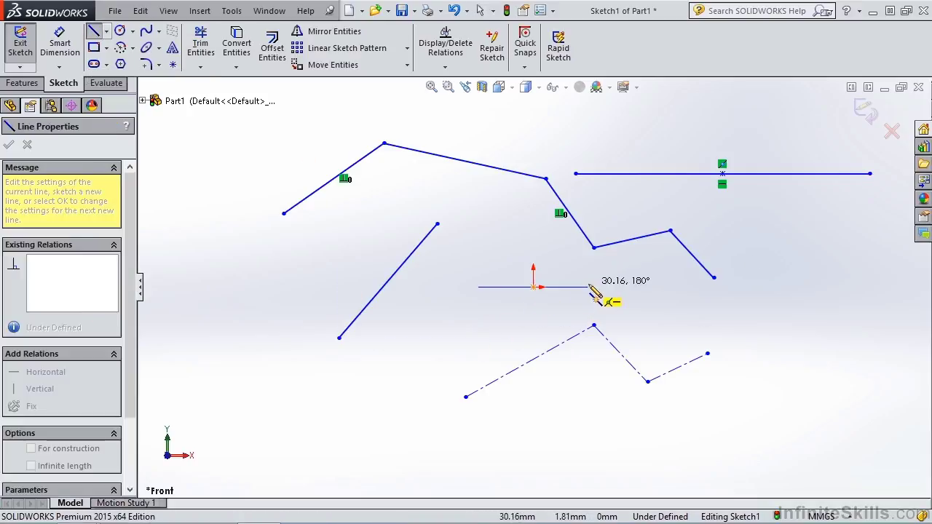
pyautogui.click(624, 287)
pyautogui.press('Escape')
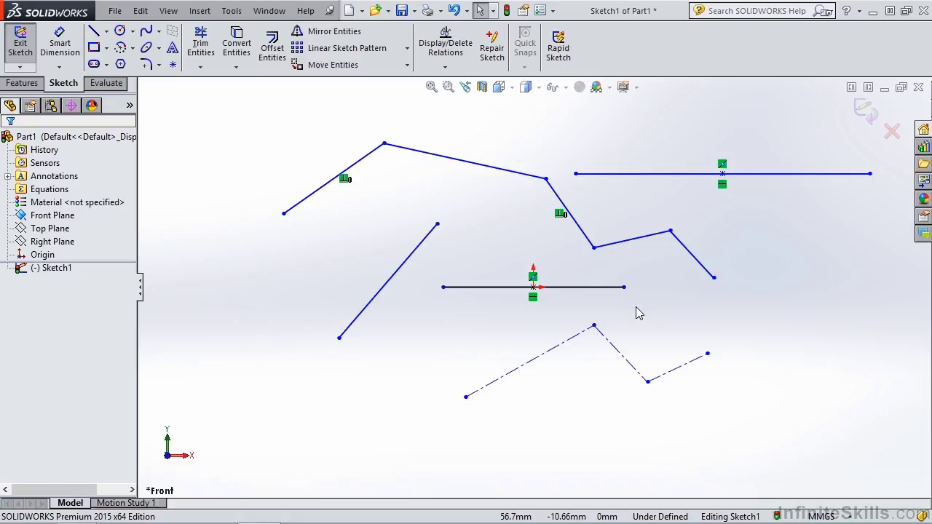
# - Delete the middle and leftmost centerlines and the horizontal line through the origin
pyautogui.click(624, 360)
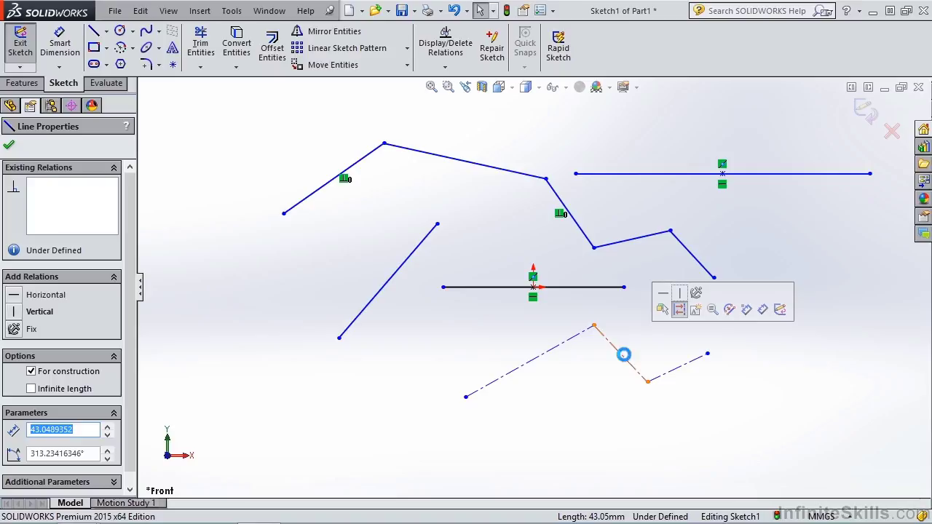
pyautogui.press('Delete')
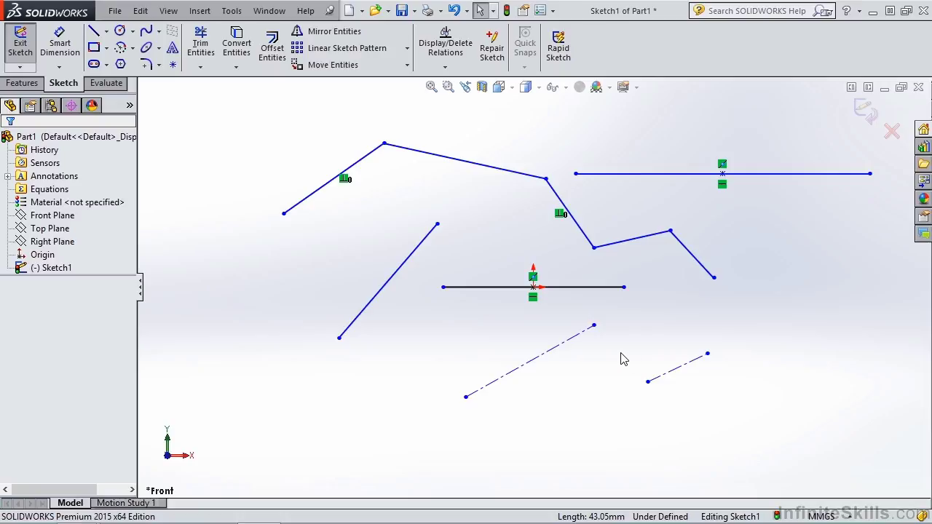
pyautogui.click(564, 343)
pyautogui.keyDown('ctrl'); pyautogui.click(571, 290); pyautogui.keyUp('ctrl')
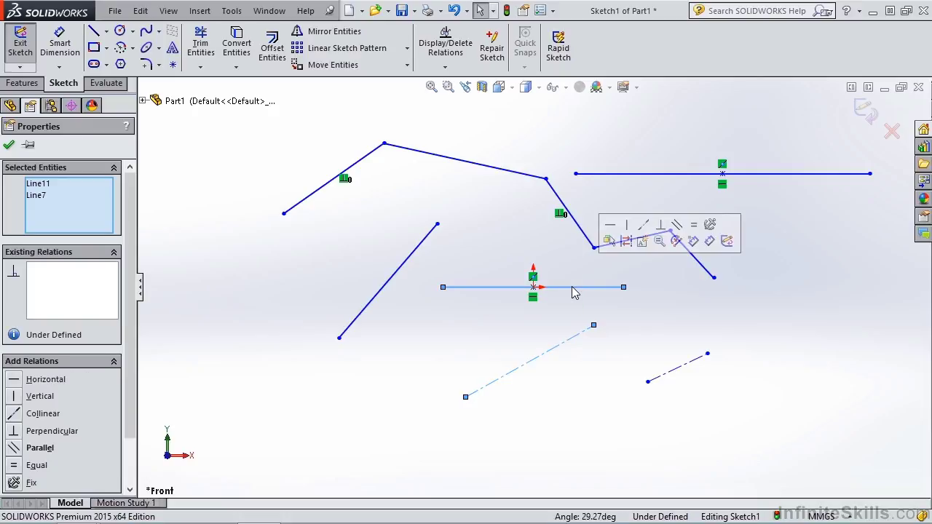
pyautogui.press('Delete')
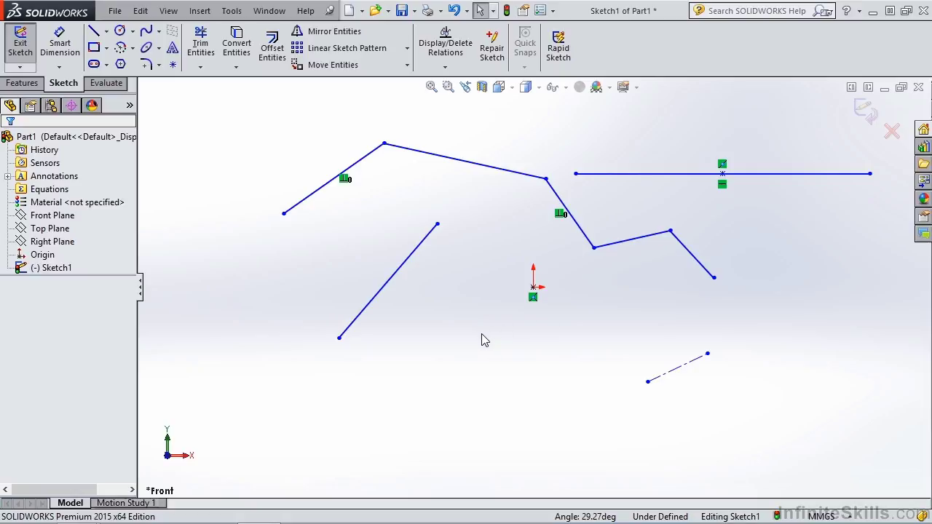
# - Window-select the third and fourth lines of the chain with the point at the origin, and delete them
pyautogui.moveTo(481, 335); pyautogui.dragTo(709, 130)
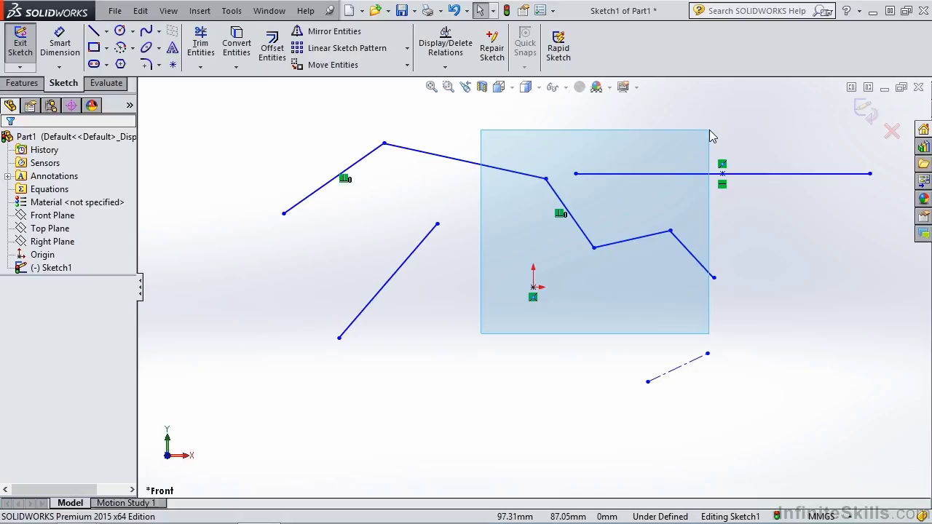
pyautogui.moveTo(710, 130); pyautogui.dragTo(709, 131)
pyautogui.moveTo(709, 130); pyautogui.dragTo(704, 134)
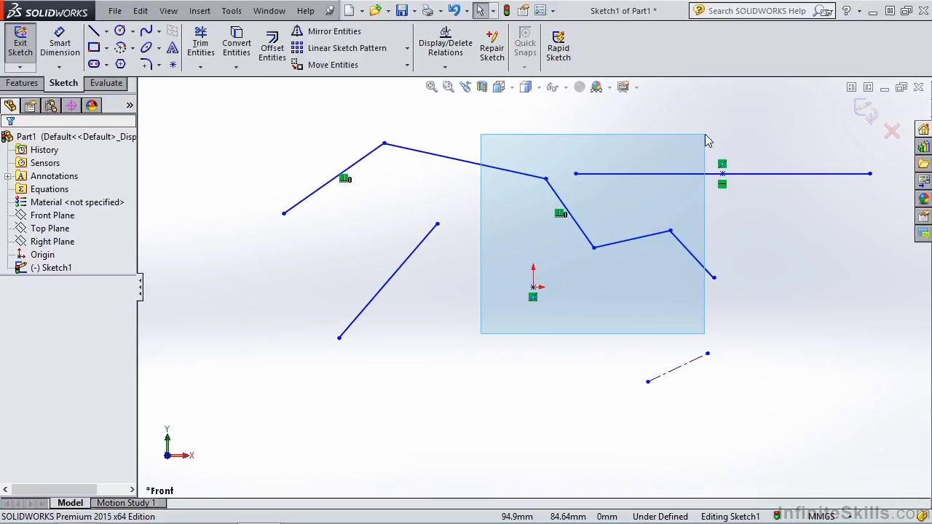
pyautogui.moveTo(705, 134); pyautogui.dragTo(703, 133)
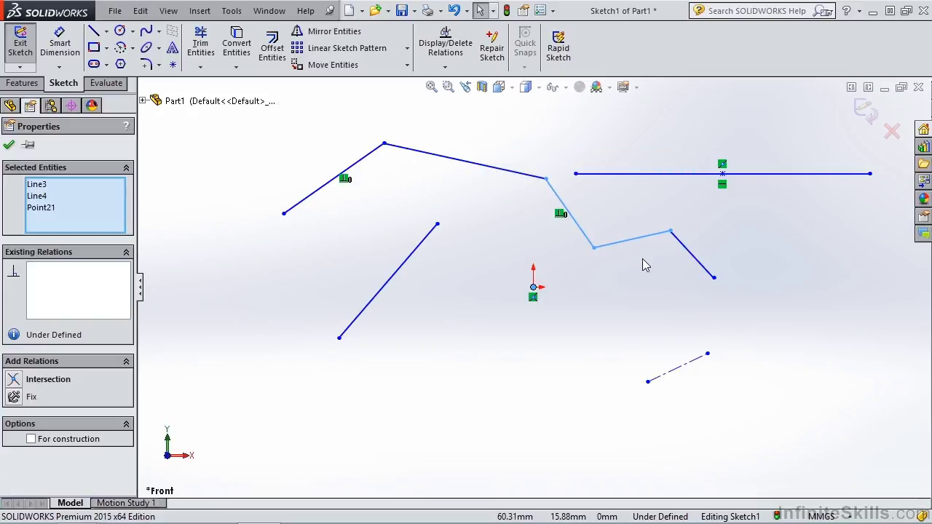
pyautogui.press('Delete')
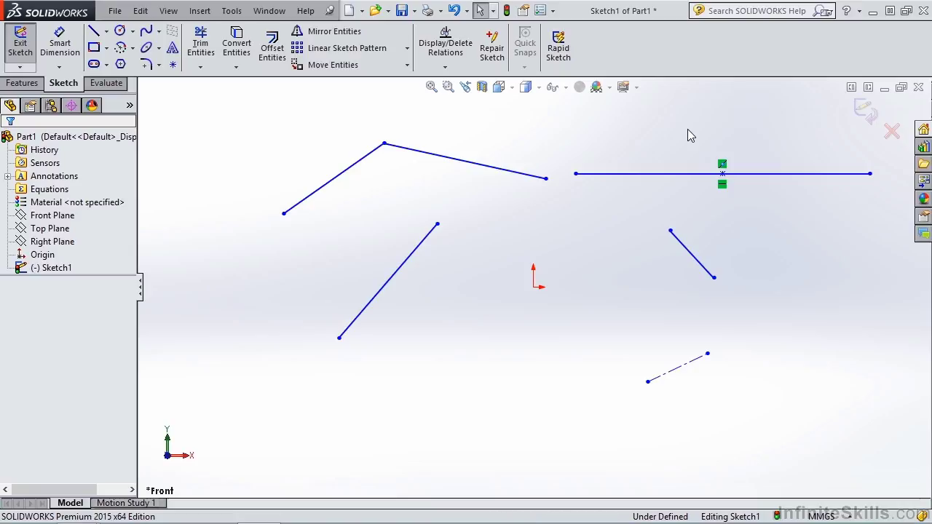
# - Select all remaining sketch lines with a crossing selection box and clear the selection
pyautogui.moveTo(687, 129); pyautogui.dragTo(418, 364)
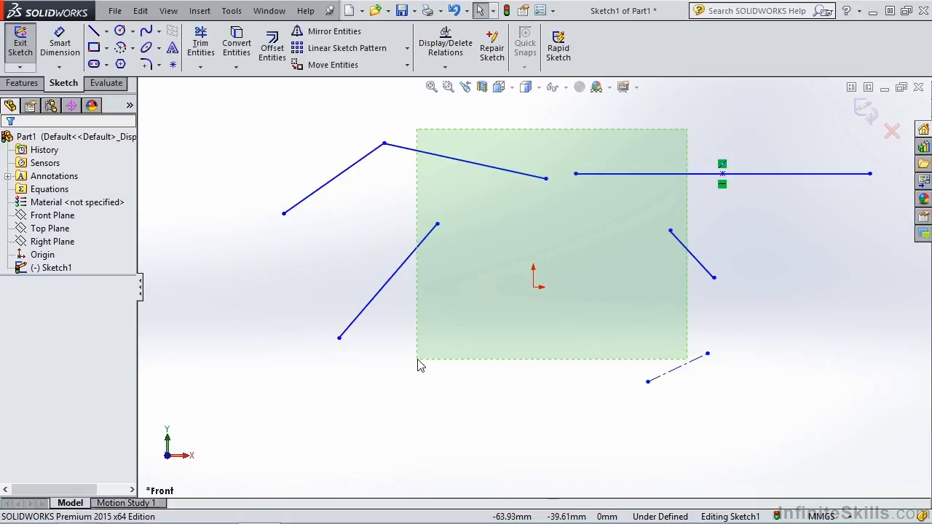
pyautogui.moveTo(417, 359); pyautogui.dragTo(331, 410)
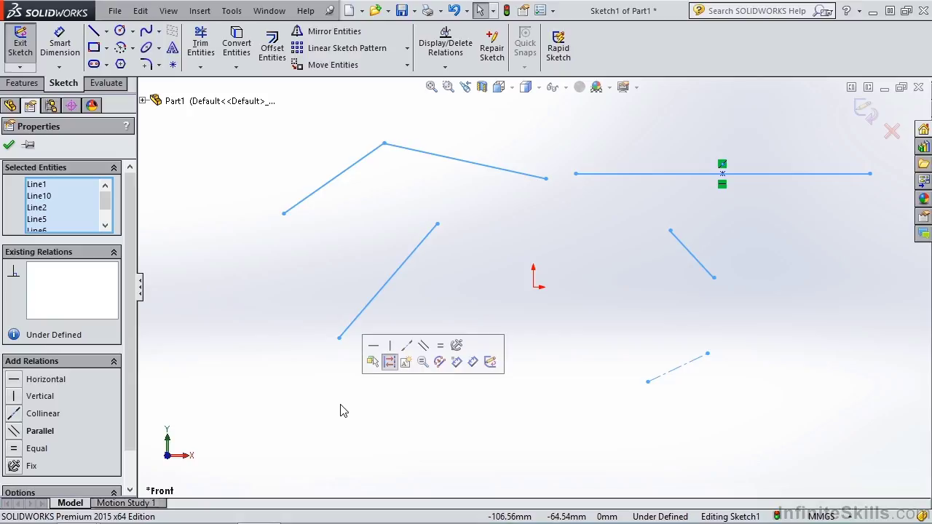
pyautogui.click(356, 409)
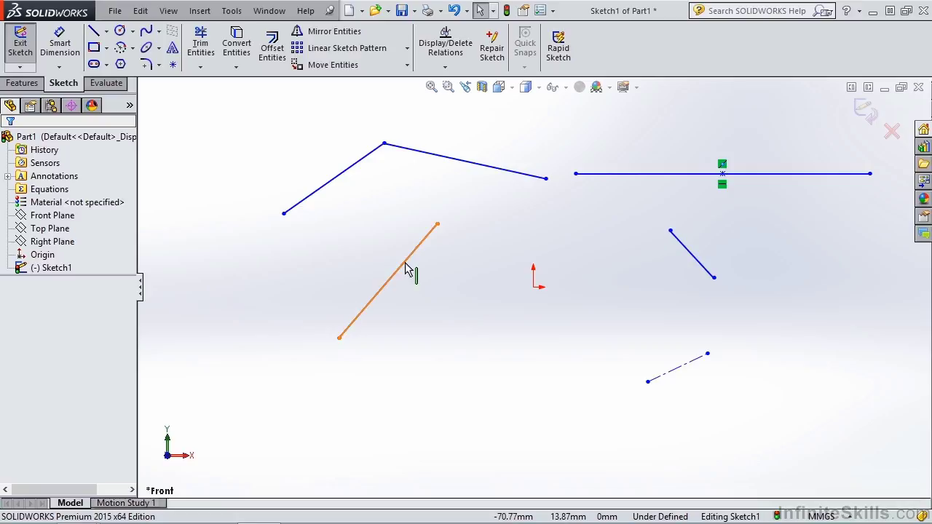
pyautogui.moveTo(480, 350); pyautogui.dragTo(381, 428)
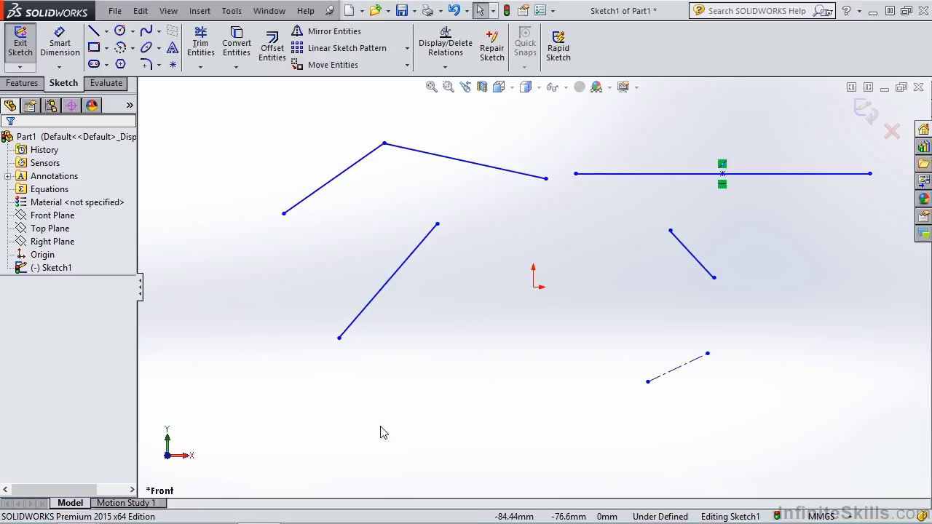